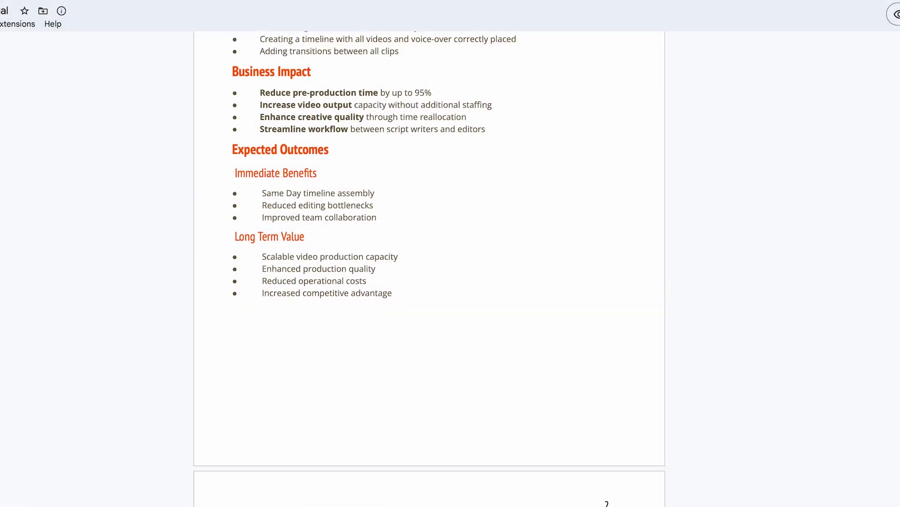
- Read through the Script2Sequence guide's Installation and Step sections in the Google Doc
{"action": "scroll", "coordinate": [429, 267], "scroll_direction": "down", "scroll_amount": 10}
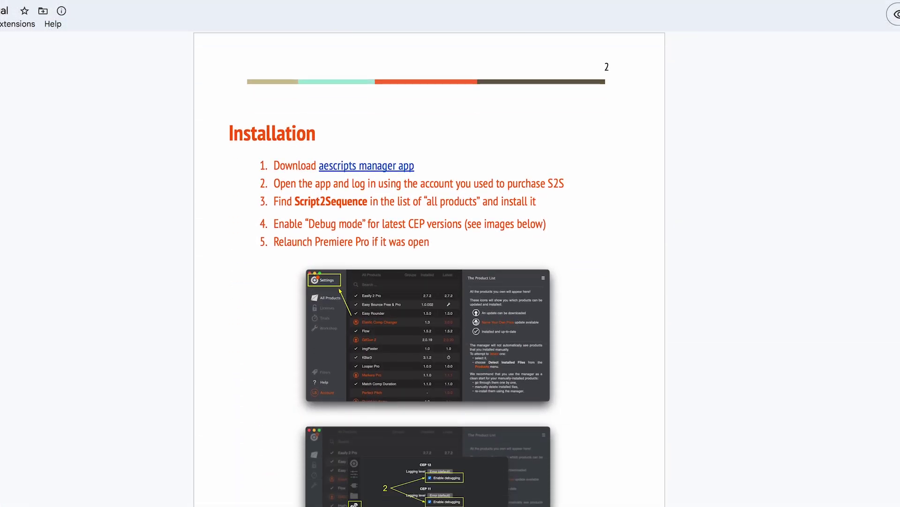
{"action": "scroll", "coordinate": [429, 267], "scroll_direction": "down", "scroll_amount": 20}
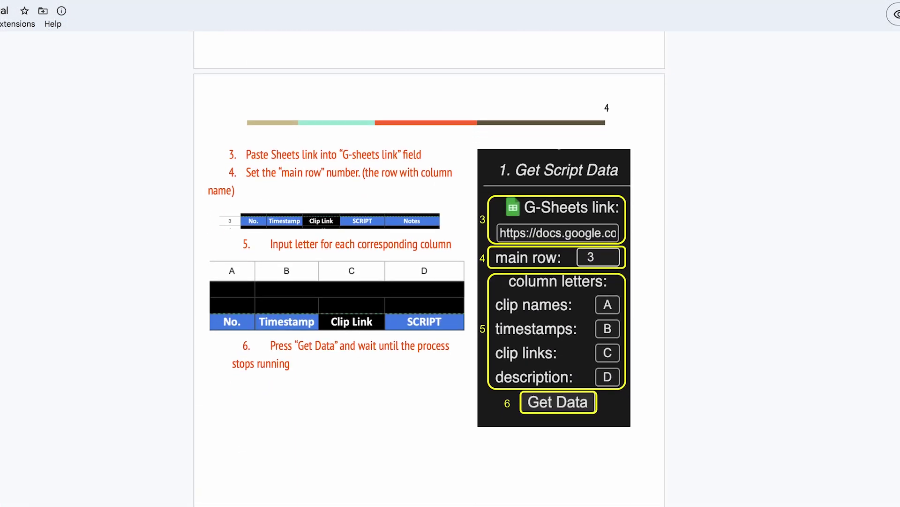
{"action": "scroll", "coordinate": [429, 268], "scroll_direction": "down", "scroll_amount": 15}
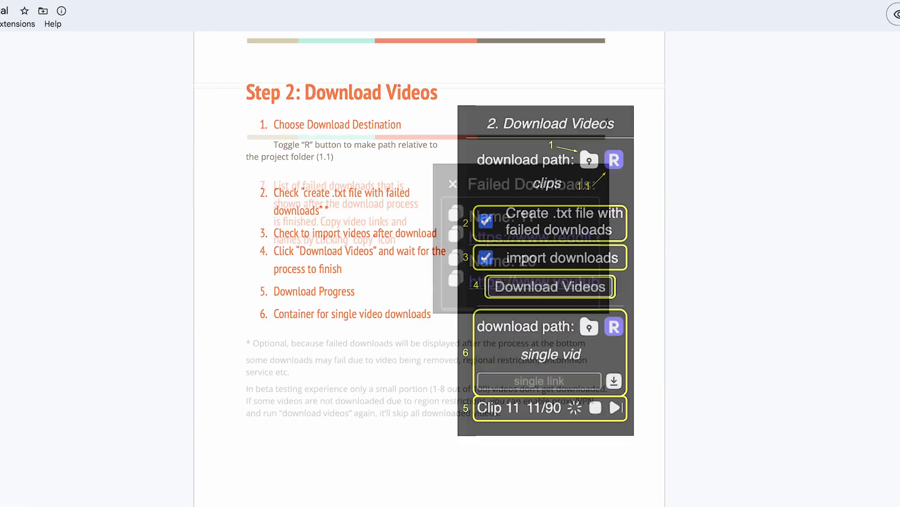
{"action": "scroll", "coordinate": [429, 267], "scroll_direction": "down", "scroll_amount": 15}
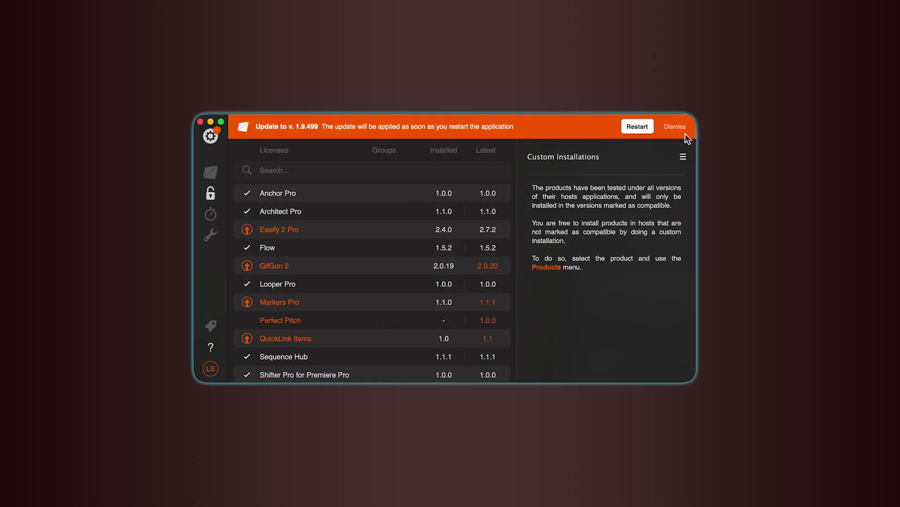
- Dismiss the update banner, search All Products for 'easif', and select Easify 2 Pro
{"action": "left_click", "coordinate": [673, 126]}
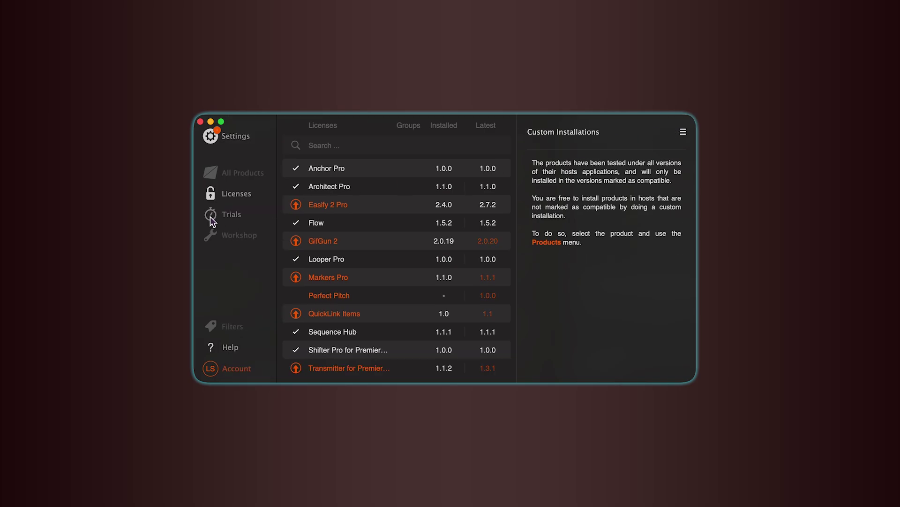
{"action": "left_click", "coordinate": [250, 176]}
{"action": "type", "text": "easify"}
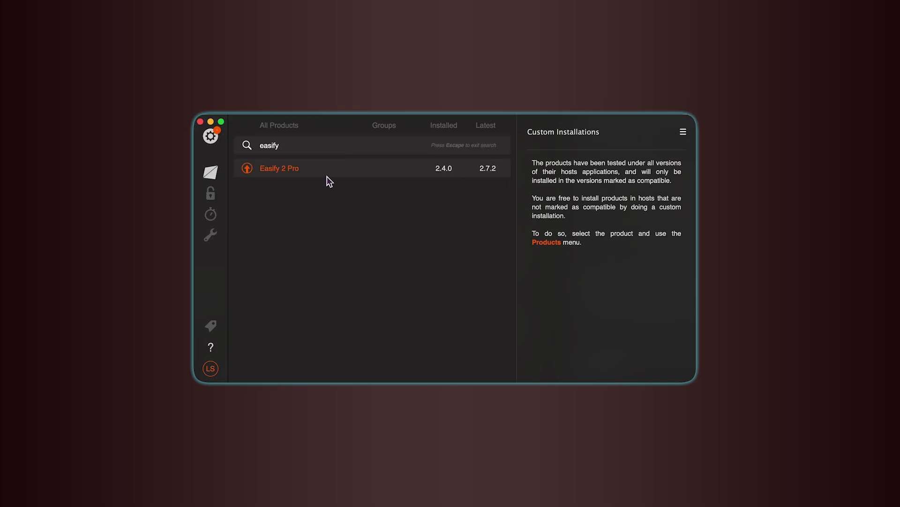
{"action": "left_click", "coordinate": [324, 173]}
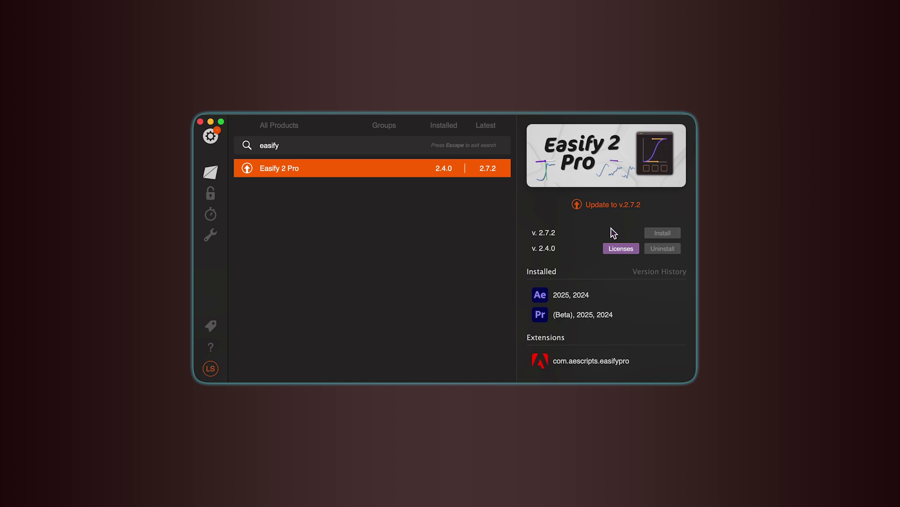
- Enable debugging for CEP 12 through CEP 9 in the manager's Settings and confirm with OK
{"action": "mouse_move", "coordinate": [218, 223]}
{"action": "left_click", "coordinate": [215, 142]}
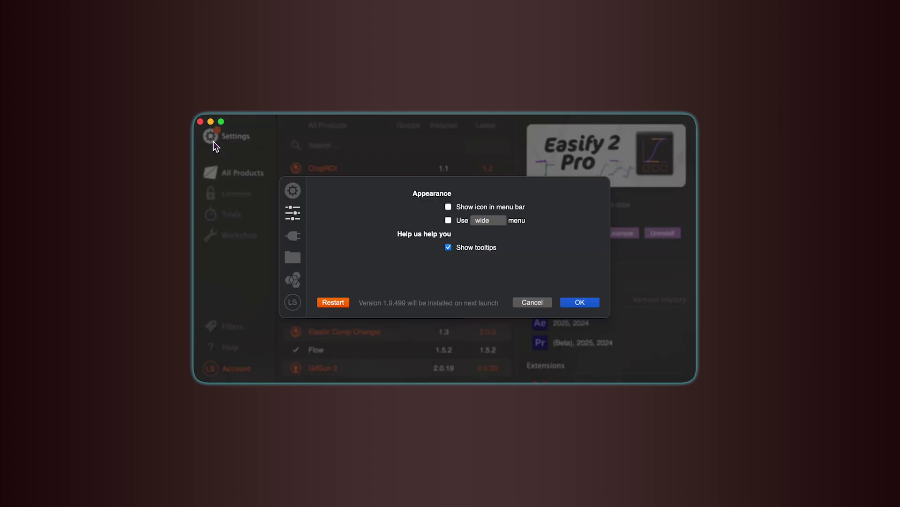
{"action": "left_click", "coordinate": [292, 282]}
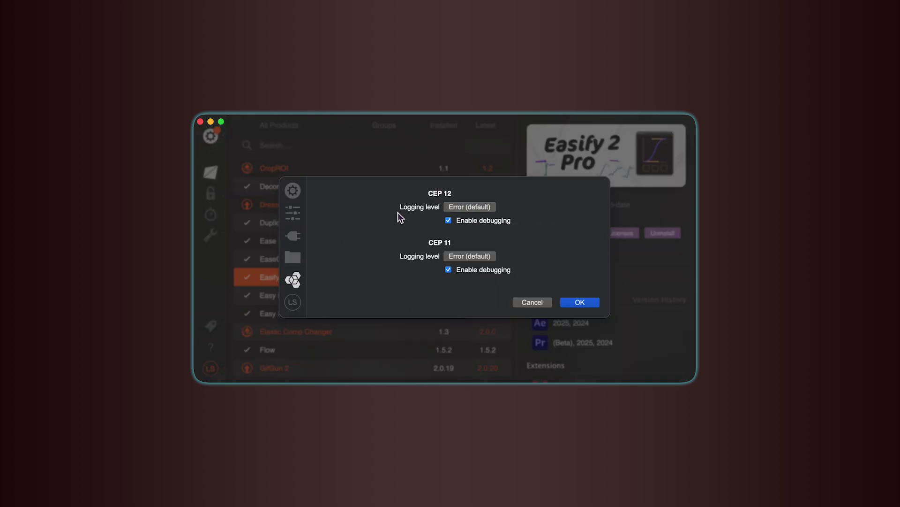
{"action": "scroll", "coordinate": [495, 274], "scroll_direction": "down", "scroll_amount": 2}
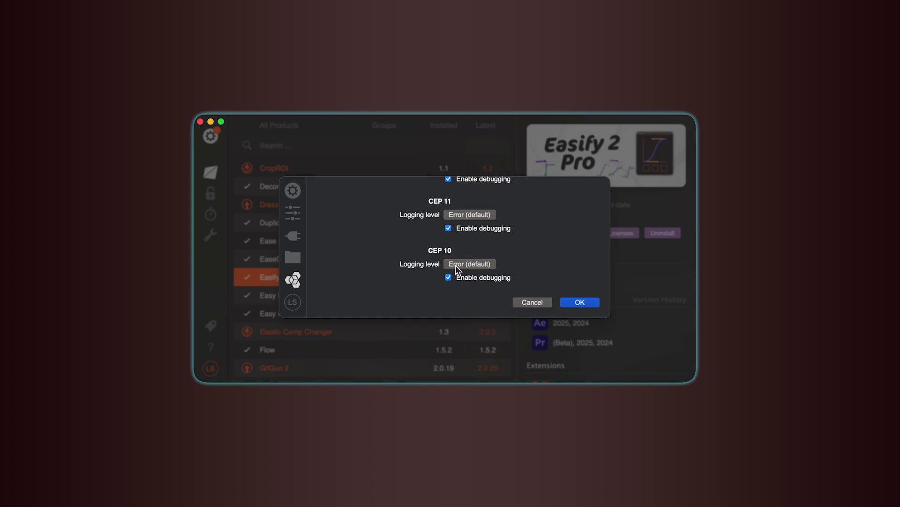
{"action": "scroll", "coordinate": [449, 251], "scroll_direction": "down", "scroll_amount": 4}
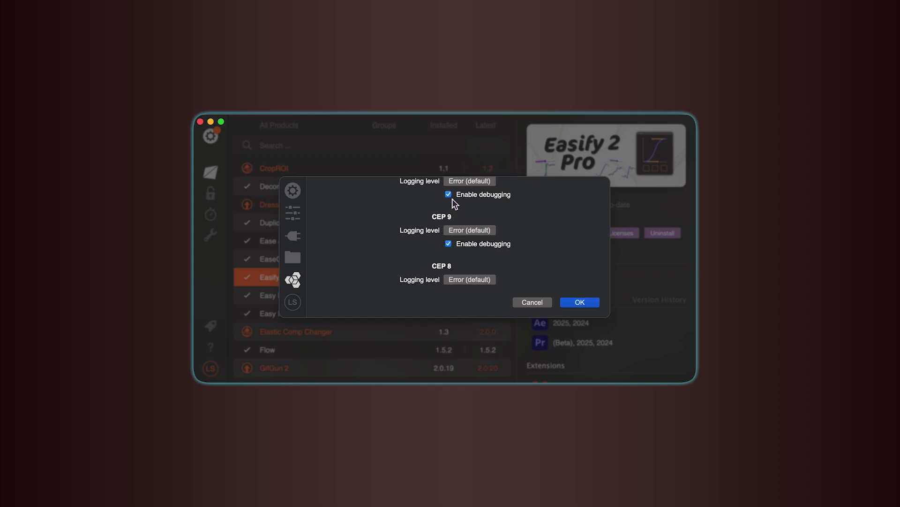
{"action": "left_click", "coordinate": [580, 302]}
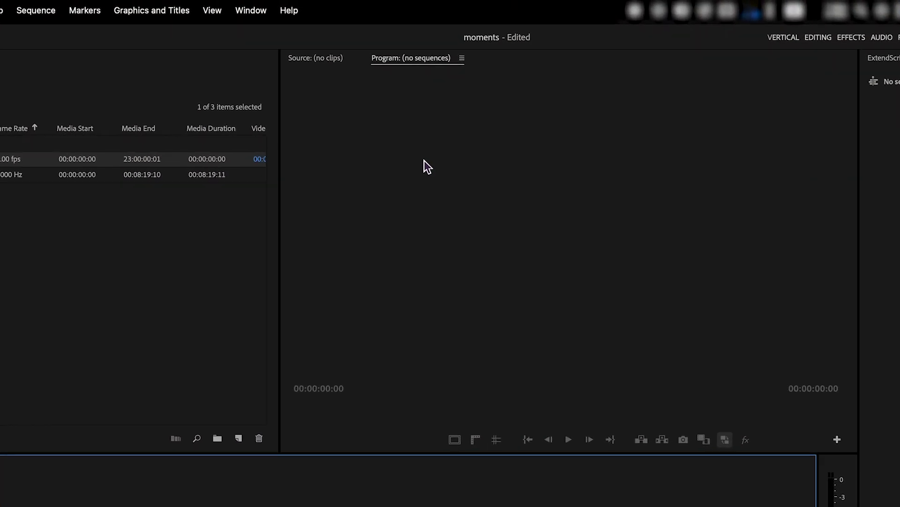
- Open Window > Extensions and point to Script2Sequence
{"action": "left_click", "coordinate": [284, 6]}
{"action": "mouse_move", "coordinate": [251, 84]}
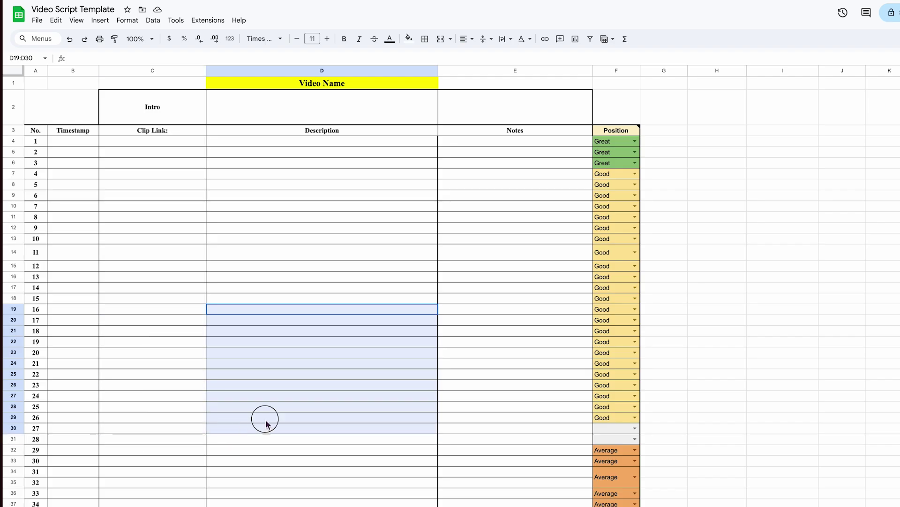
- Set the Video Script Template's general access to 'Anyone with the link' as Viewer and copy the link
{"action": "left_click", "coordinate": [345, 464]}
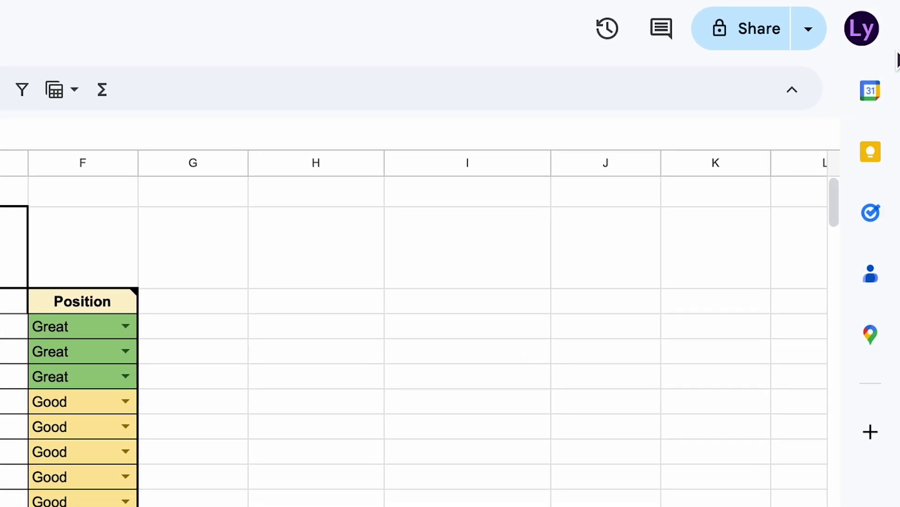
{"action": "left_click", "coordinate": [750, 27]}
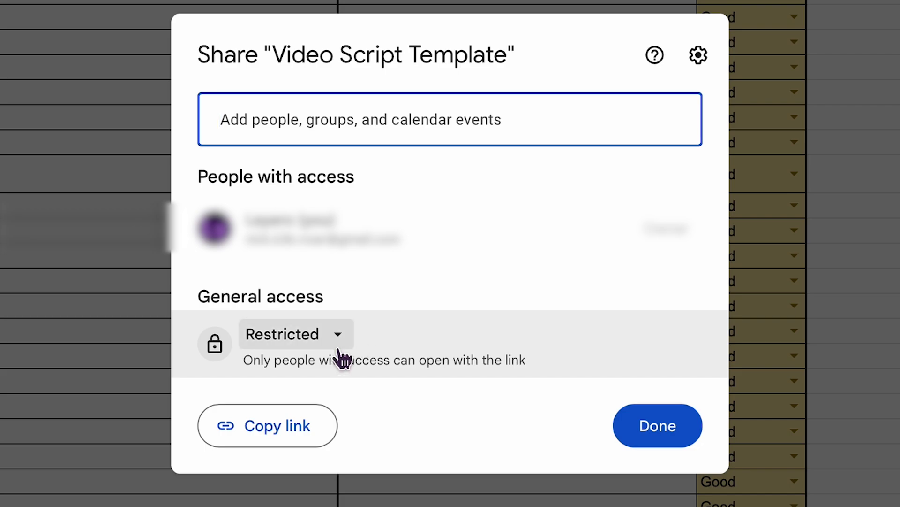
{"action": "left_click", "coordinate": [336, 345]}
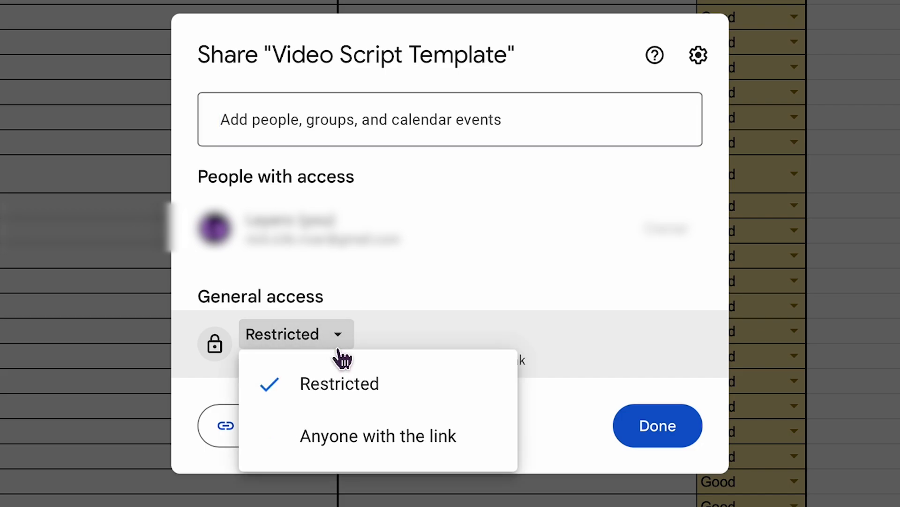
{"action": "left_click", "coordinate": [362, 434]}
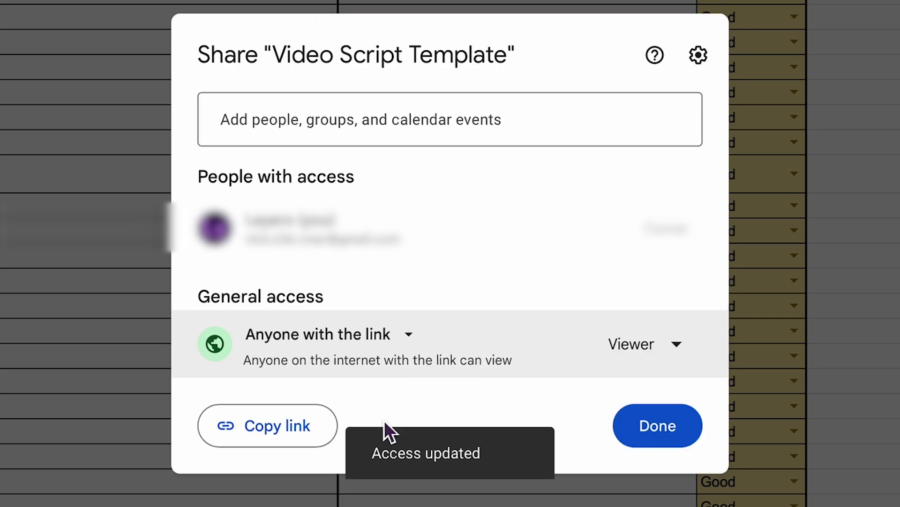
{"action": "left_click", "coordinate": [285, 454]}
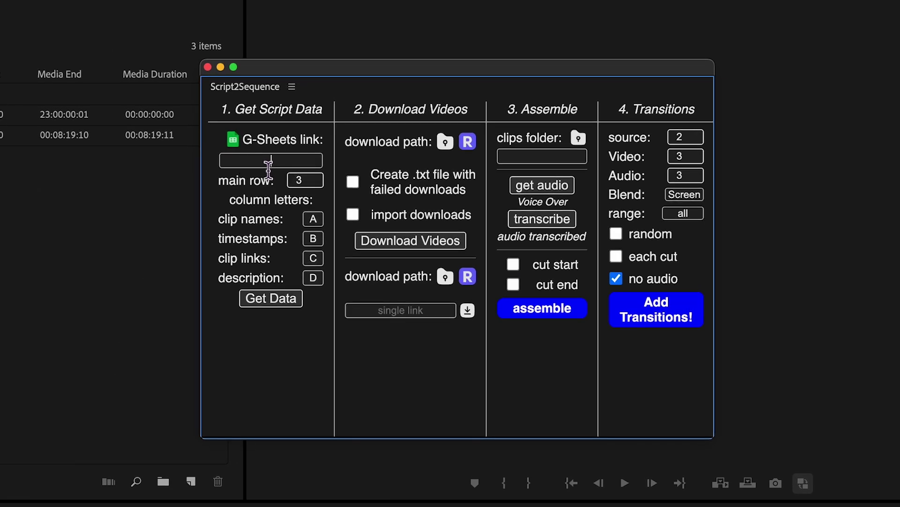
- Paste the sheet link into G-Sheets link, set main row to 3, and Get Data
{"action": "left_click", "coordinate": [222, 212]}
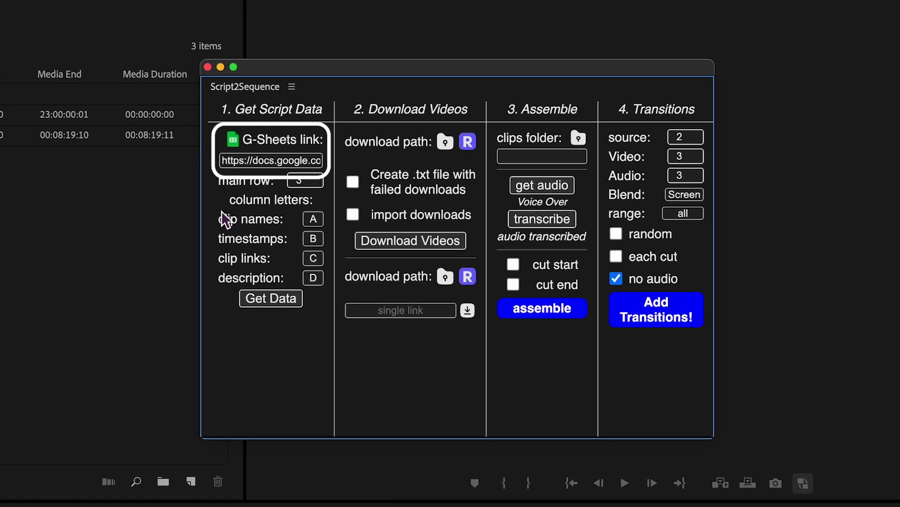
{"action": "left_click", "coordinate": [316, 179]}
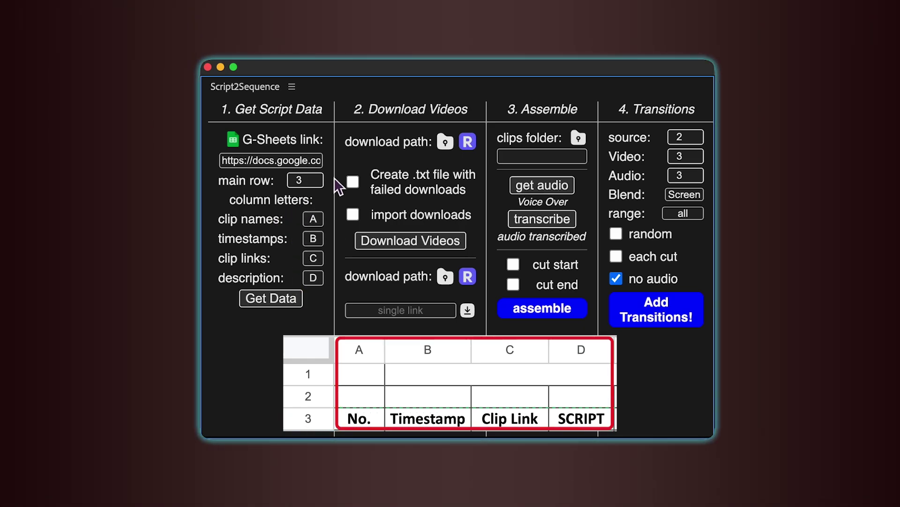
{"action": "left_click", "coordinate": [271, 311]}
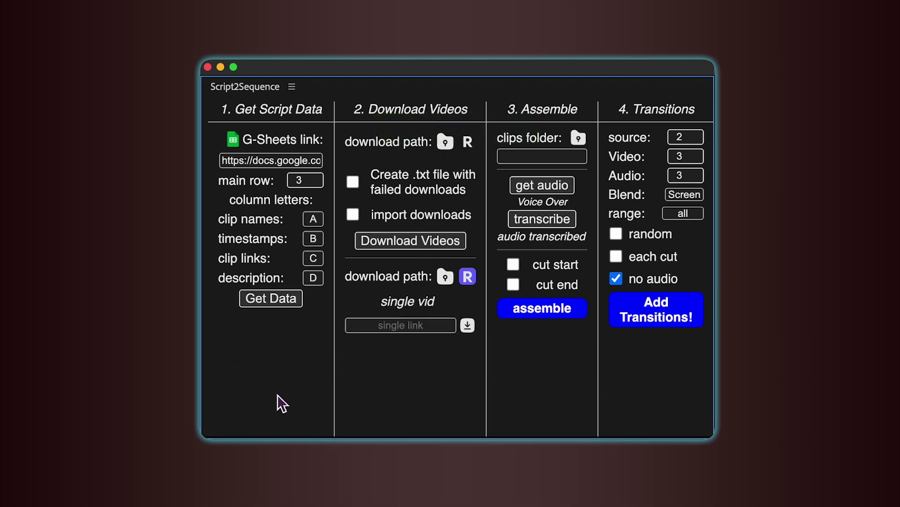
- Set the video download path to the 'clips' folder, stored relative to the project
{"action": "left_click", "coordinate": [445, 142]}
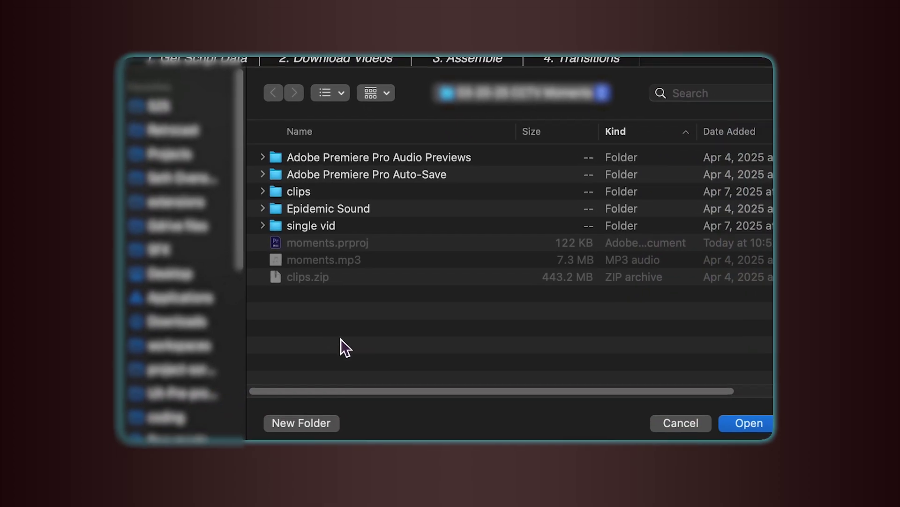
{"action": "left_click", "coordinate": [292, 191]}
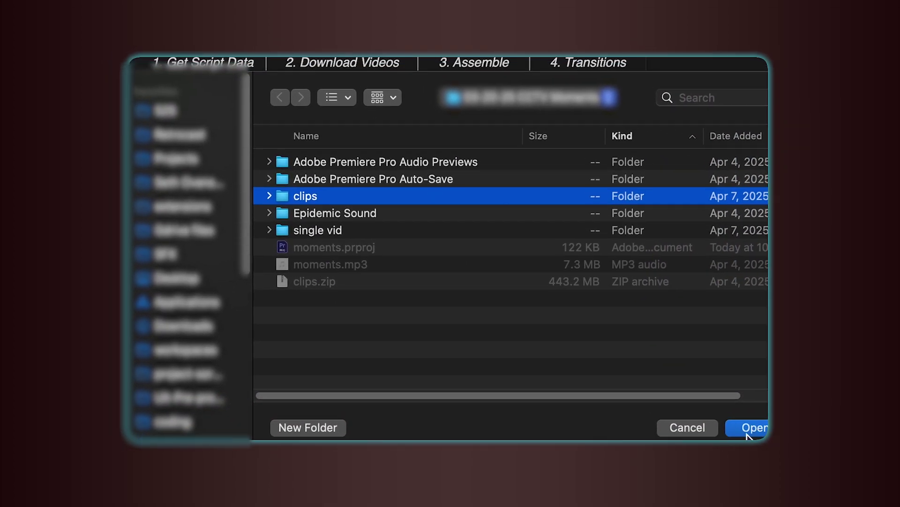
{"action": "left_click", "coordinate": [748, 435]}
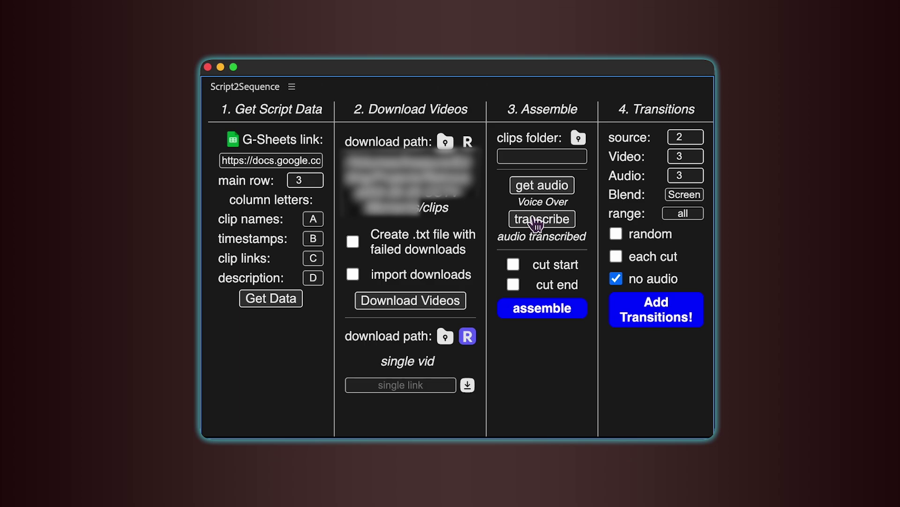
{"action": "left_click", "coordinate": [468, 141]}
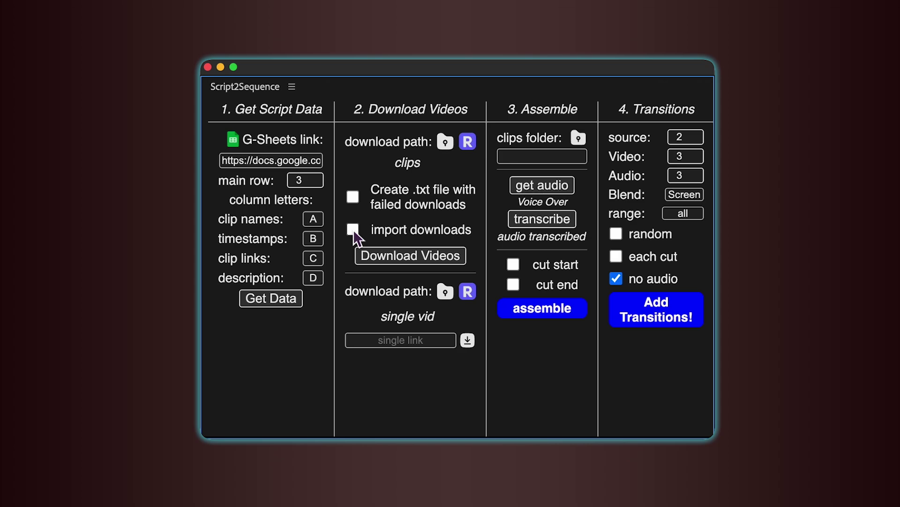
- Start downloading all script clips, skip two stalled clips, then stop the batch
{"action": "left_click", "coordinate": [422, 258]}
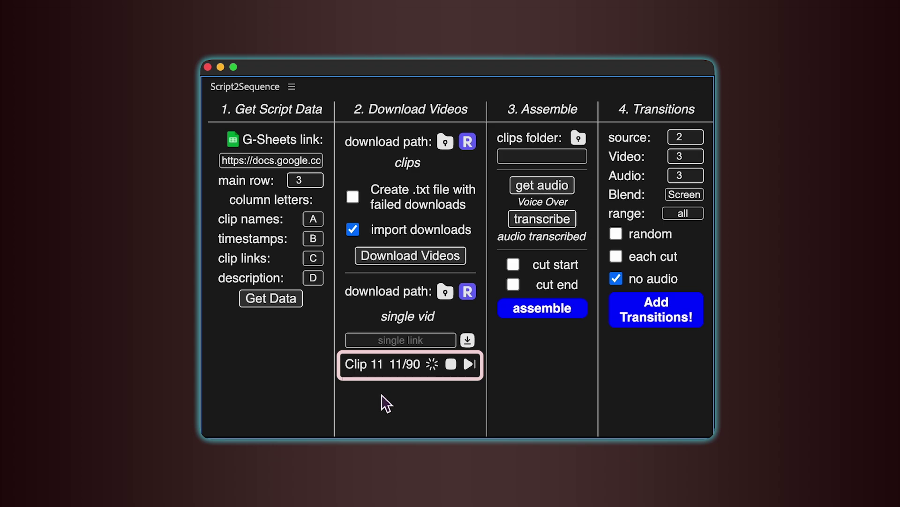
{"action": "left_click", "coordinate": [469, 367]}
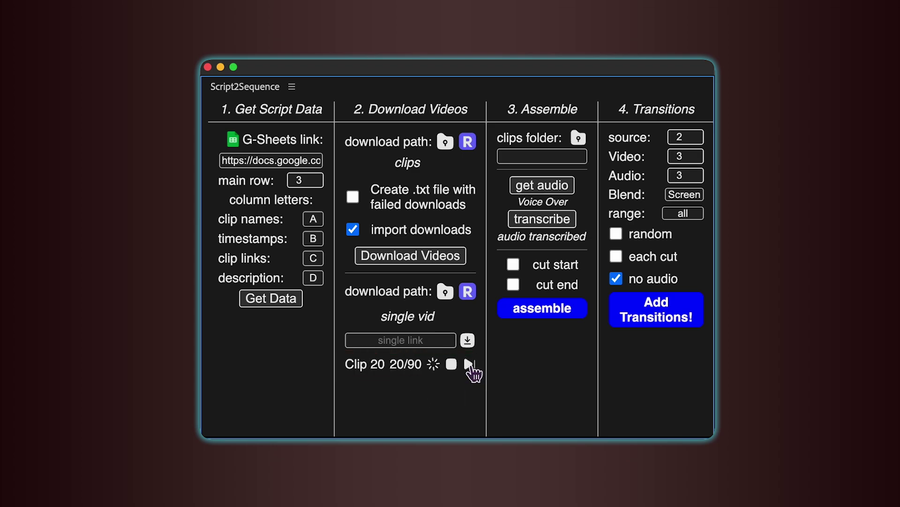
{"action": "left_click", "coordinate": [470, 366]}
{"action": "left_click", "coordinate": [452, 365]}
- Copy failed clip 11's YouTube link and download it through 'single link'
{"action": "scroll", "coordinate": [384, 337], "scroll_direction": "down", "scroll_amount": 4}
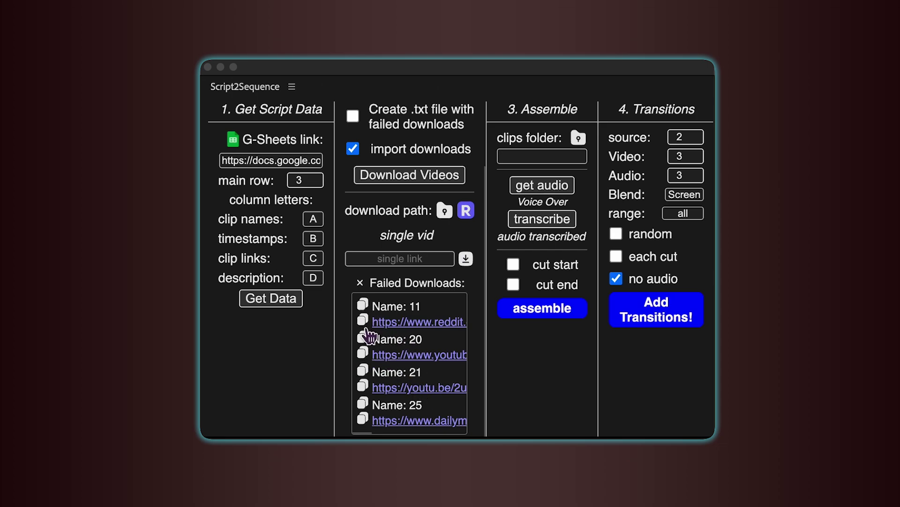
{"action": "left_click", "coordinate": [363, 306]}
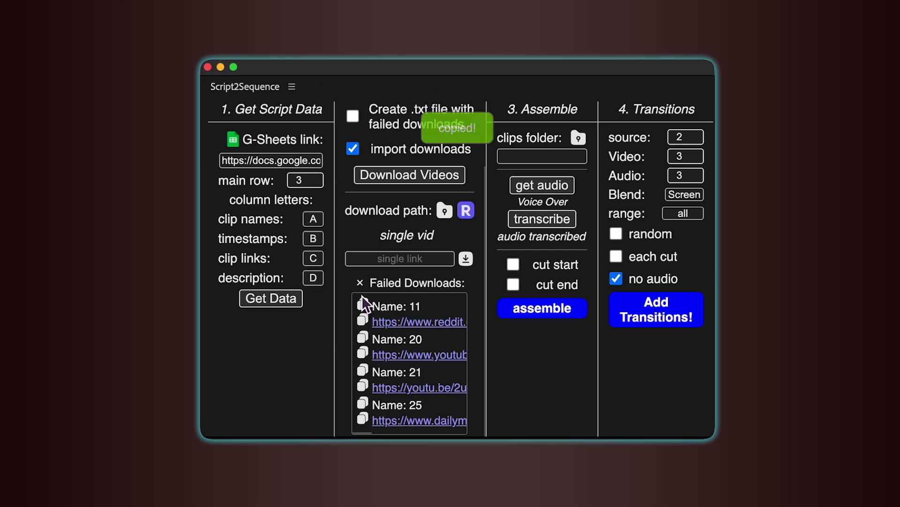
{"action": "left_click", "coordinate": [363, 306]}
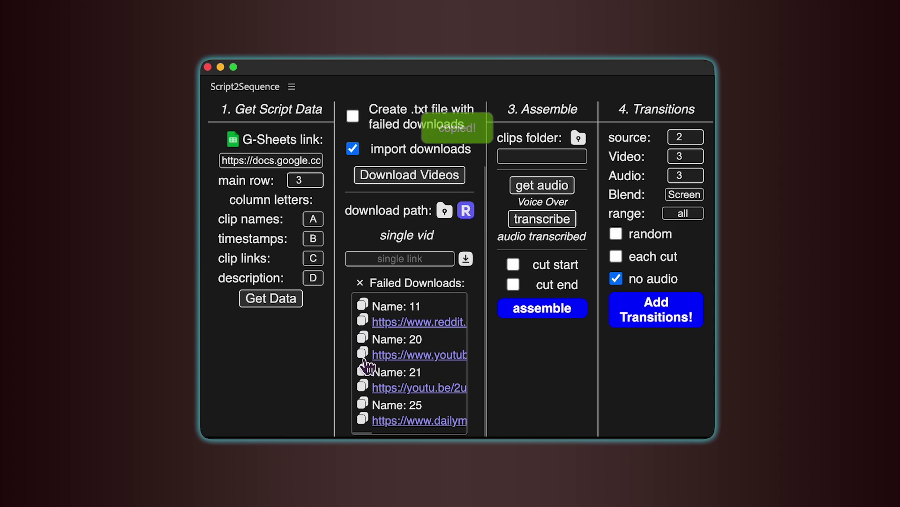
{"action": "scroll", "coordinate": [434, 352], "scroll_direction": "up", "scroll_amount": 4}
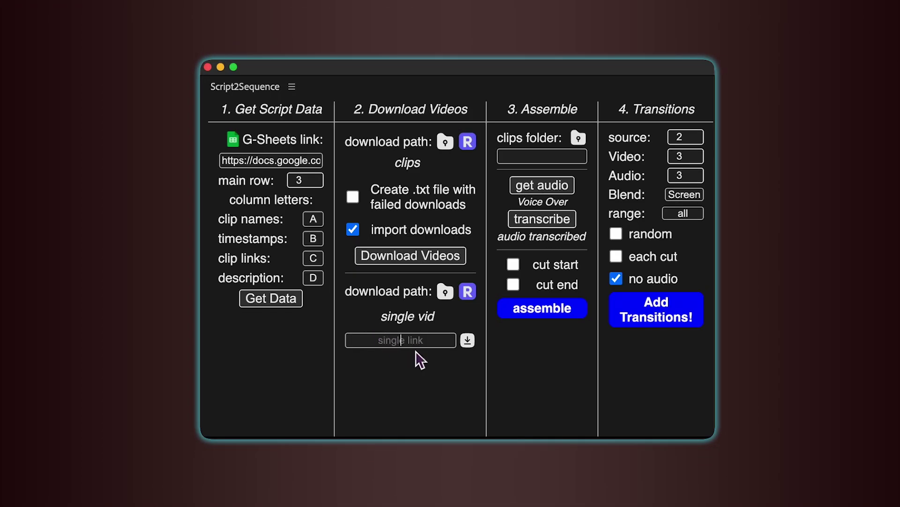
{"action": "key", "text": "super+v"}
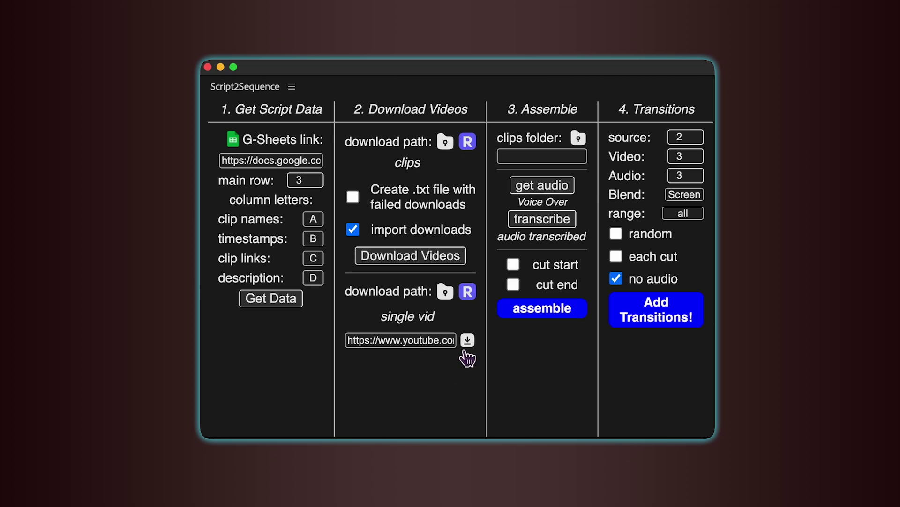
{"action": "left_click", "coordinate": [466, 347]}
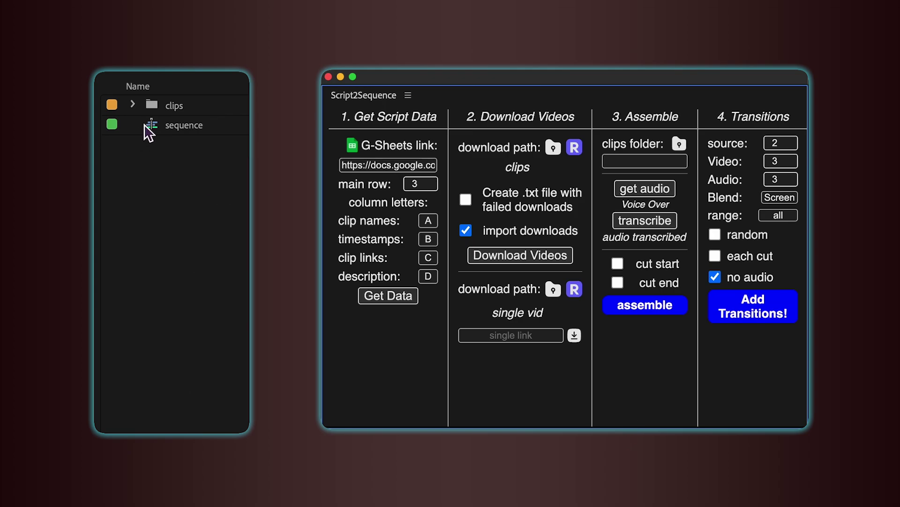
- Select the 'clips' bin and assign it as the Assemble column's clips folder
{"action": "left_click", "coordinate": [166, 106]}
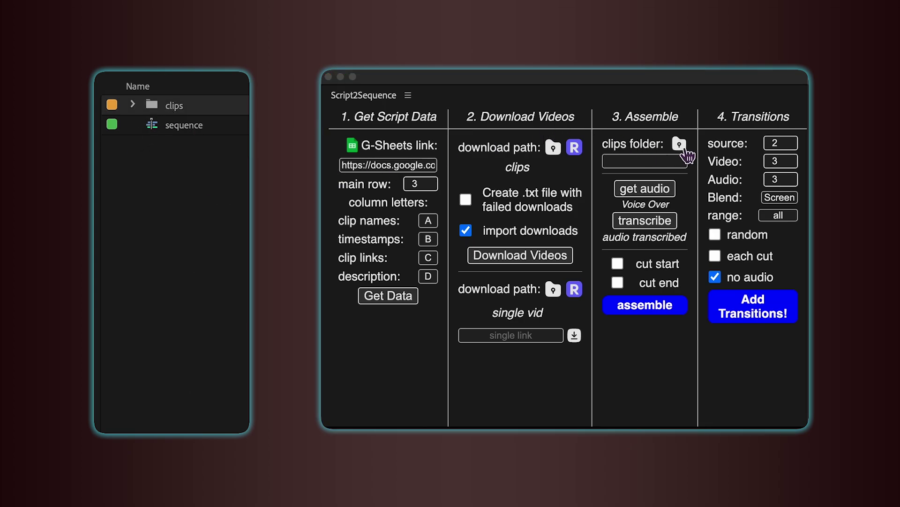
{"action": "left_click", "coordinate": [679, 145]}
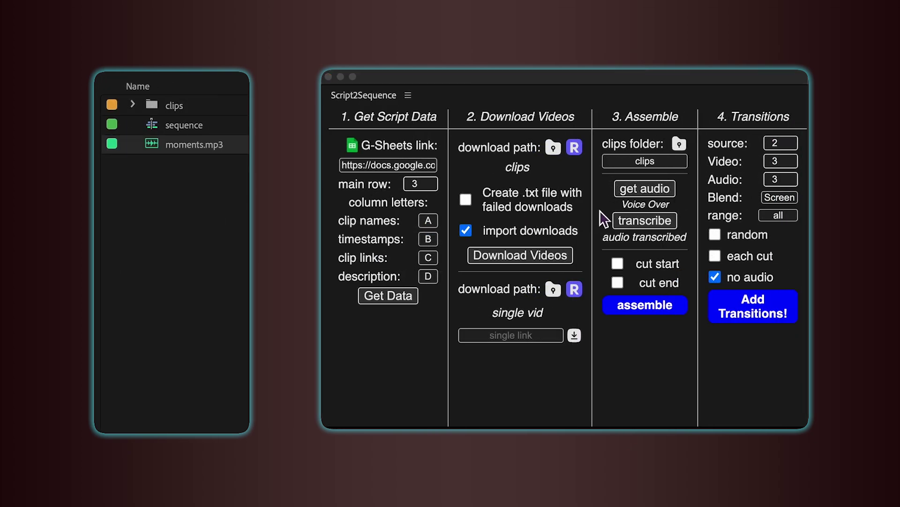
- Get moments.mp3 as audio, transcribe it, and assemble clips into a new moments sequence
{"action": "left_click", "coordinate": [653, 188]}
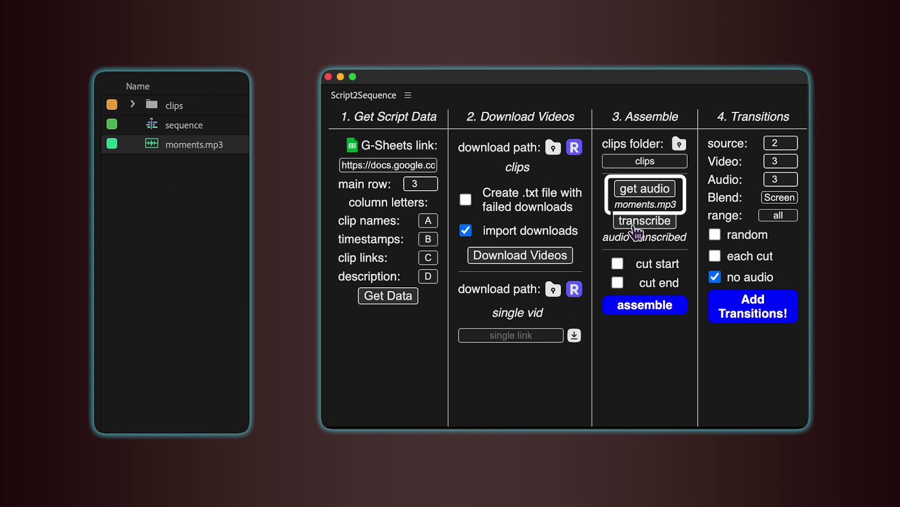
{"action": "left_click", "coordinate": [619, 227]}
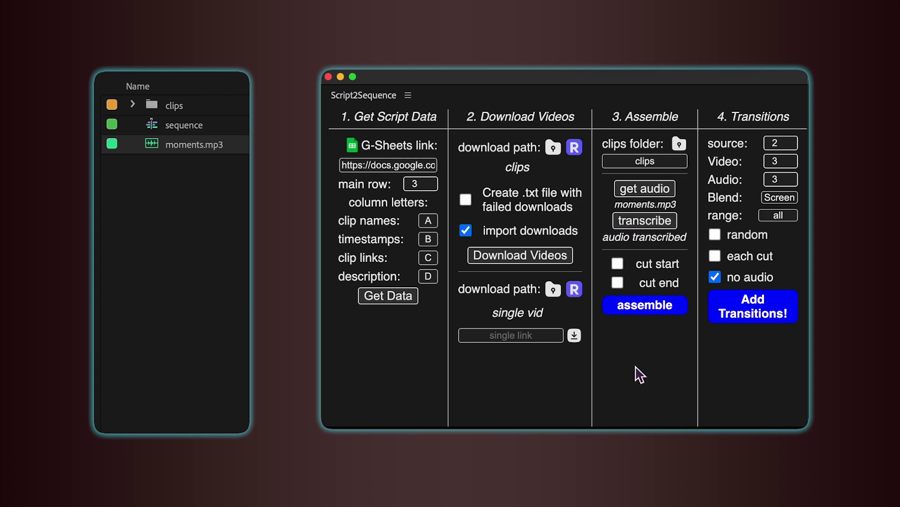
{"action": "left_click", "coordinate": [652, 309]}
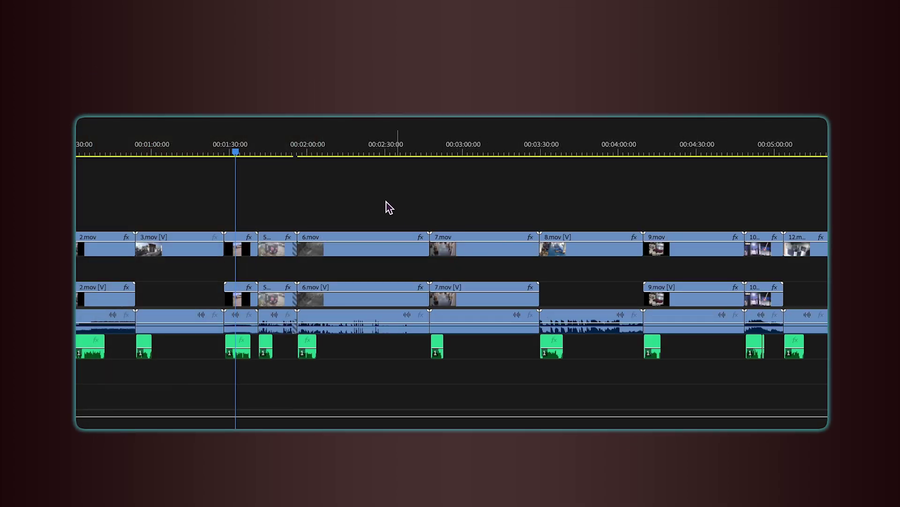
{"action": "key", "text": "minus"}
{"action": "key", "text": "minus"}
{"action": "key", "text": "minus"}
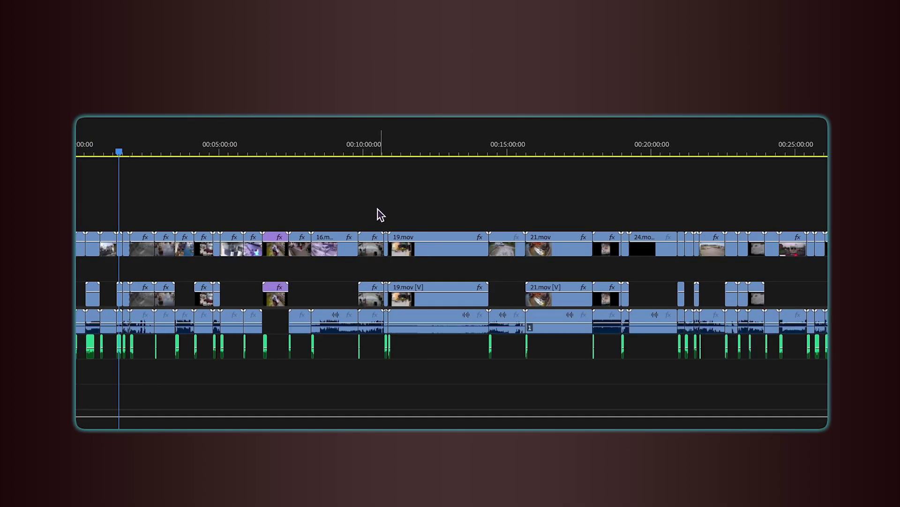
{"action": "key", "text": "minus"}
{"action": "key", "text": "minus"}
{"action": "key", "text": "minus"}
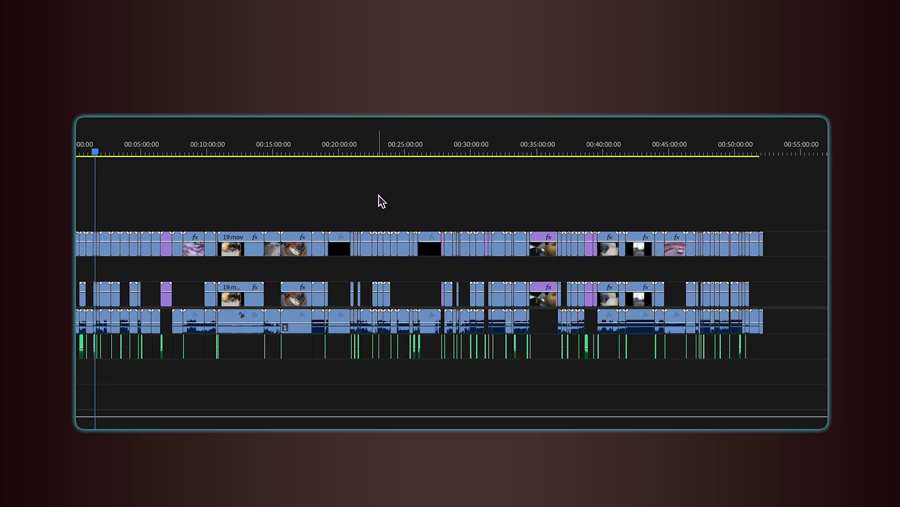
{"action": "key", "text": "minus"}
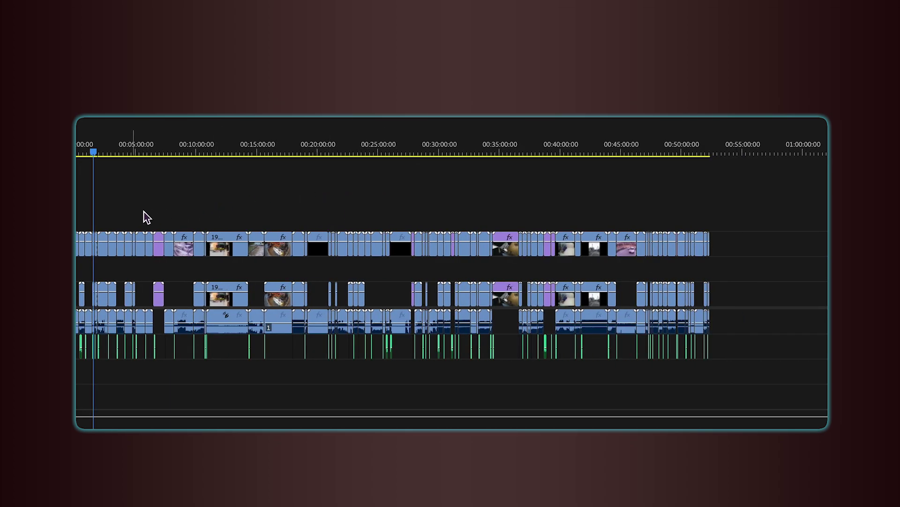
{"action": "key", "text": "equal"}
{"action": "key", "text": "equal"}
{"action": "key", "text": "equal"}
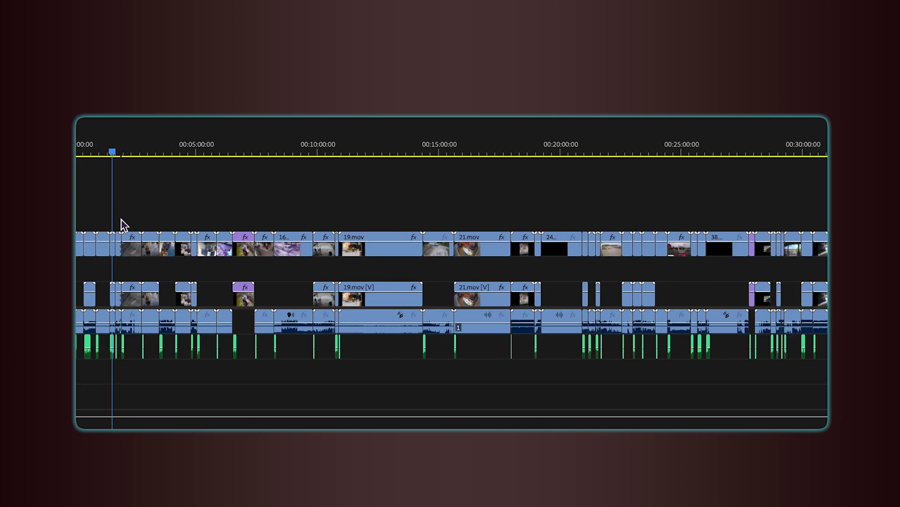
{"action": "key", "text": "equal"}
{"action": "key", "text": "equal"}
{"action": "mouse_move", "coordinate": [446, 146]}
{"action": "left_mouse_down"}
{"action": "mouse_move", "coordinate": [404, 147]}
{"action": "mouse_move", "coordinate": [454, 159]}
{"action": "left_mouse_up"}
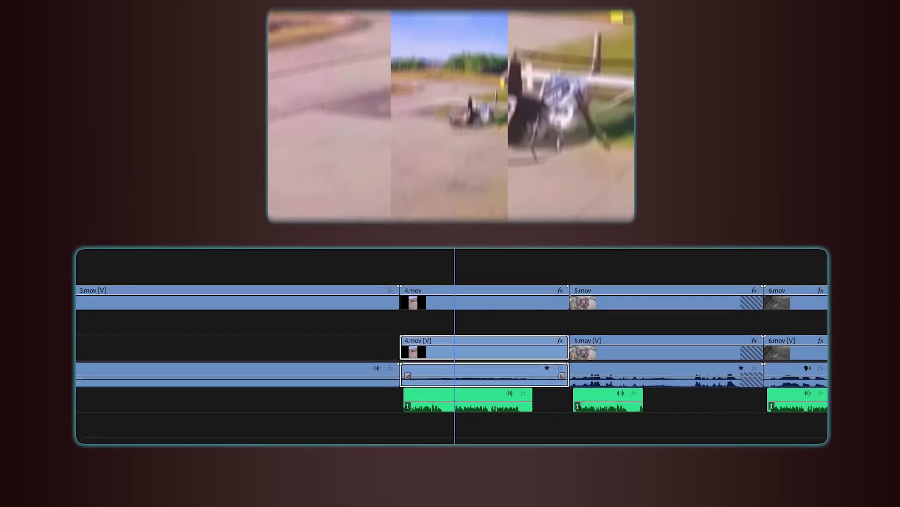
{"action": "mouse_move", "coordinate": [434, 342]}
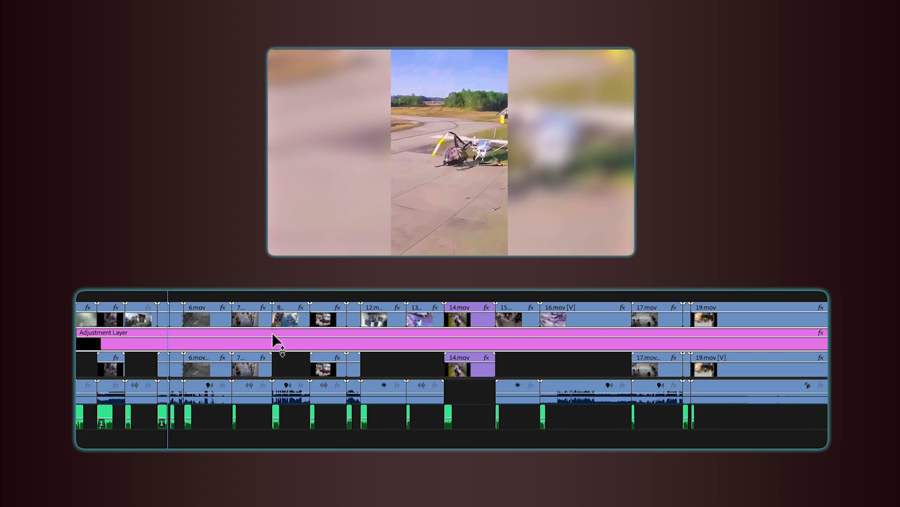
{"action": "scroll", "coordinate": [180, 349], "scroll_direction": "up", "scroll_amount": 5}
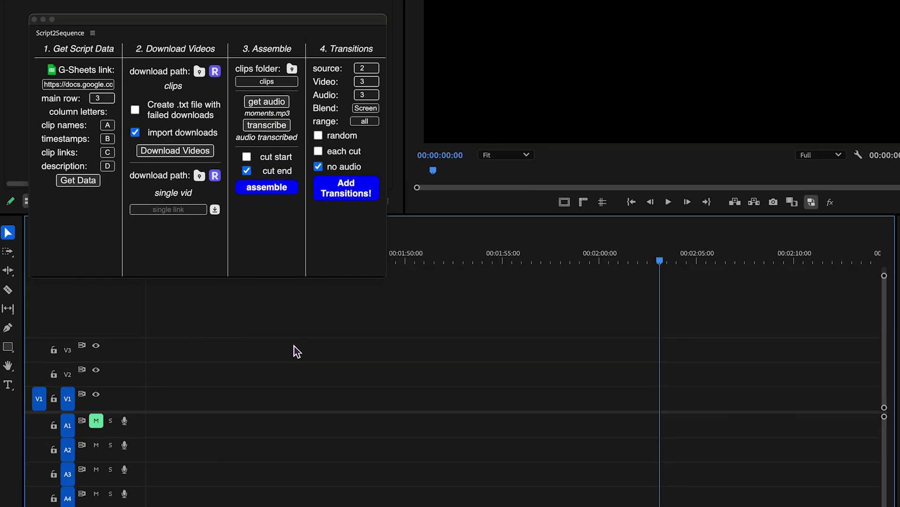
- Auto-assemble clips 1.mov–7.mov into 'moments', then shift the A2 clip under 6.mov later and extend its start
{"action": "left_click", "coordinate": [269, 187]}
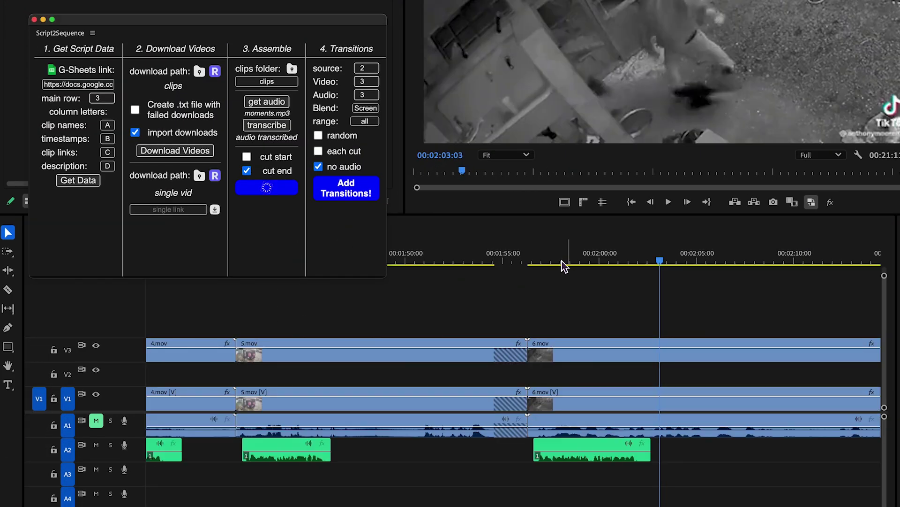
{"action": "mouse_move", "coordinate": [544, 261]}
{"action": "left_mouse_down"}
{"action": "mouse_move", "coordinate": [659, 267]}
{"action": "mouse_move", "coordinate": [554, 265]}
{"action": "left_mouse_up"}
{"action": "left_click_drag", "start_coordinate": [412, 266], "coordinate": [549, 265]}
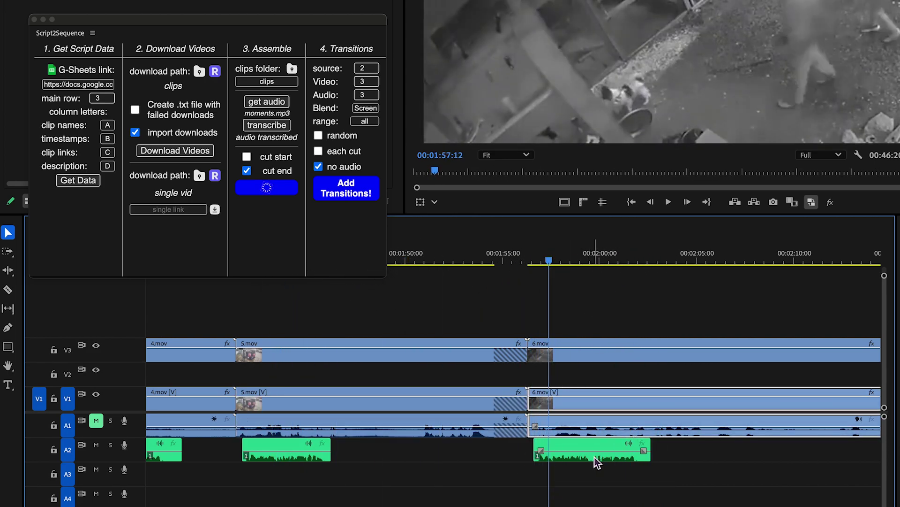
{"action": "left_click_drag", "start_coordinate": [593, 456], "coordinate": [614, 453]}
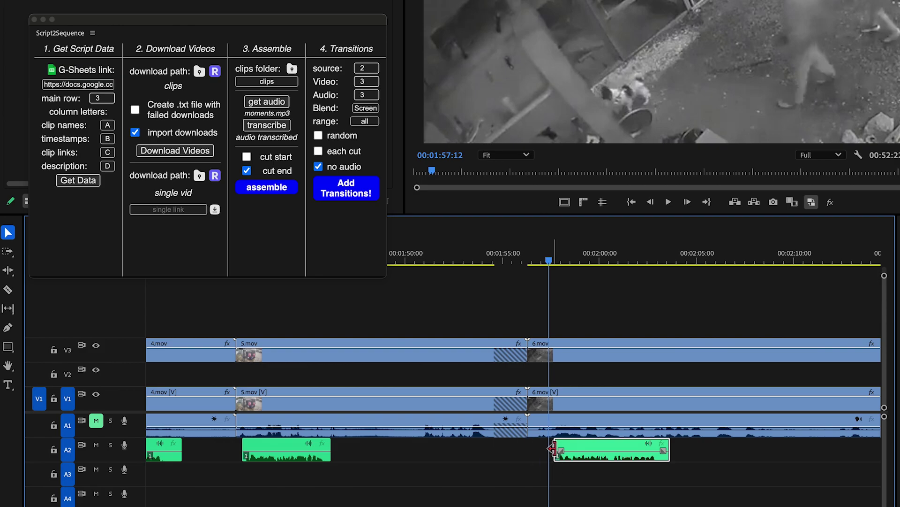
{"action": "left_click_drag", "start_coordinate": [555, 451], "coordinate": [592, 445]}
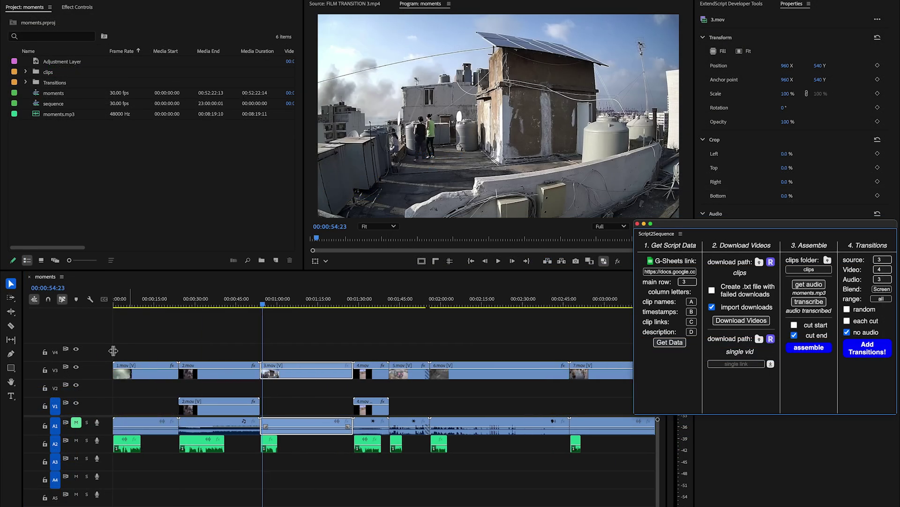
- Shrink track V3, then scrub FILM TRANSITION 1 and FILM TRANSITION 3 from the Transitions bin in the Source monitor
{"action": "double_click", "coordinate": [97, 376]}
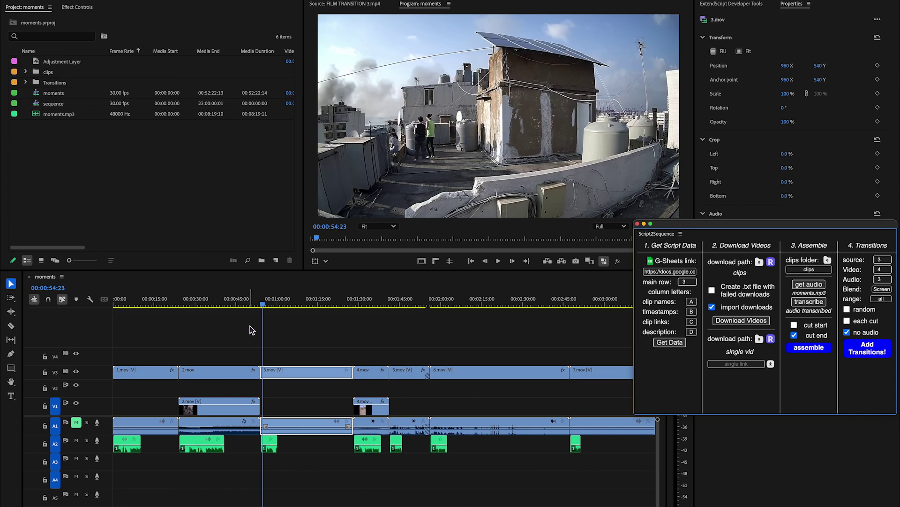
{"action": "left_click", "coordinate": [232, 316]}
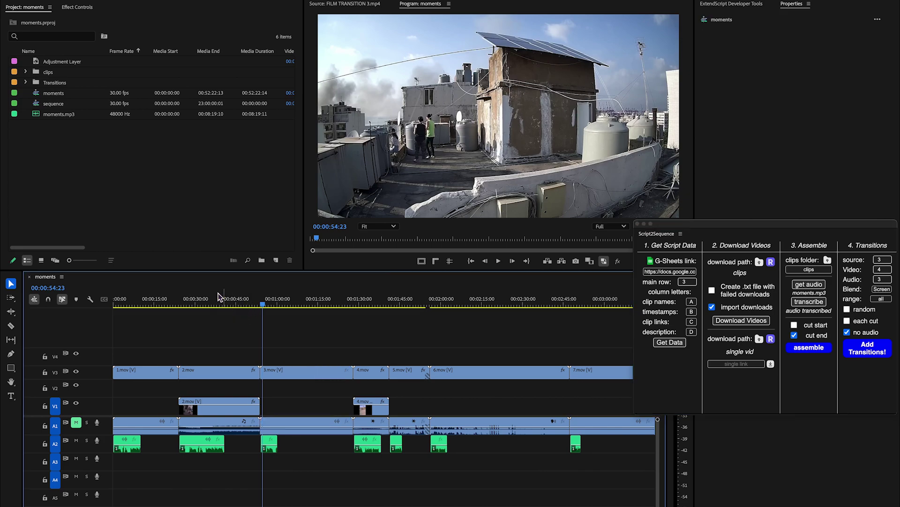
{"action": "left_click", "coordinate": [27, 83]}
{"action": "left_click", "coordinate": [52, 94]}
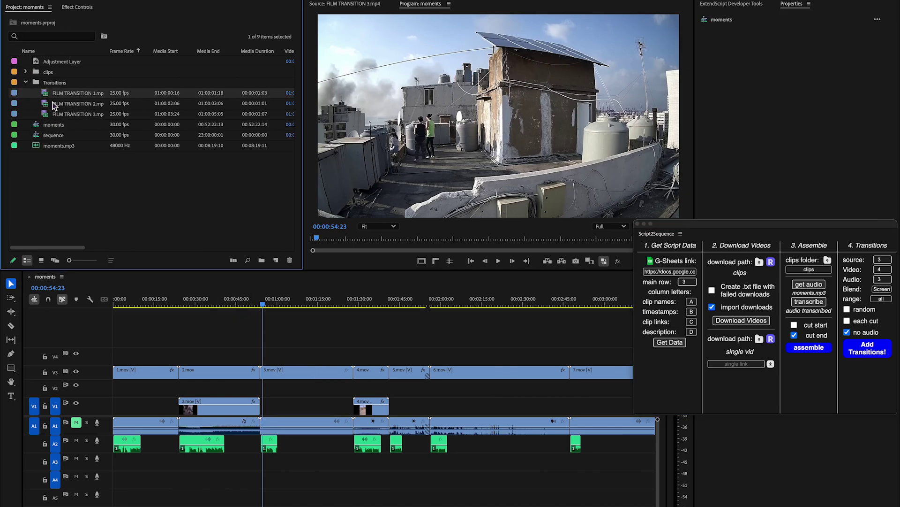
{"action": "double_click", "coordinate": [49, 96]}
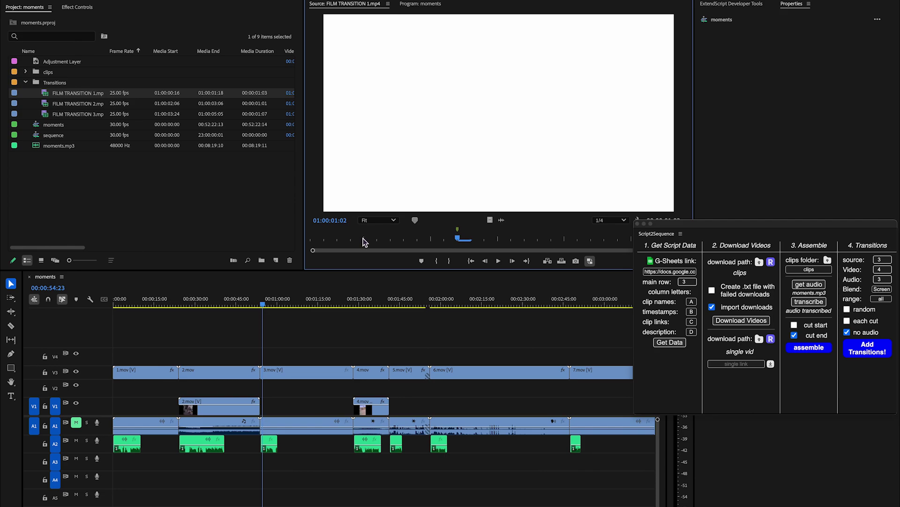
{"action": "left_click_drag", "start_coordinate": [362, 241], "coordinate": [610, 241]}
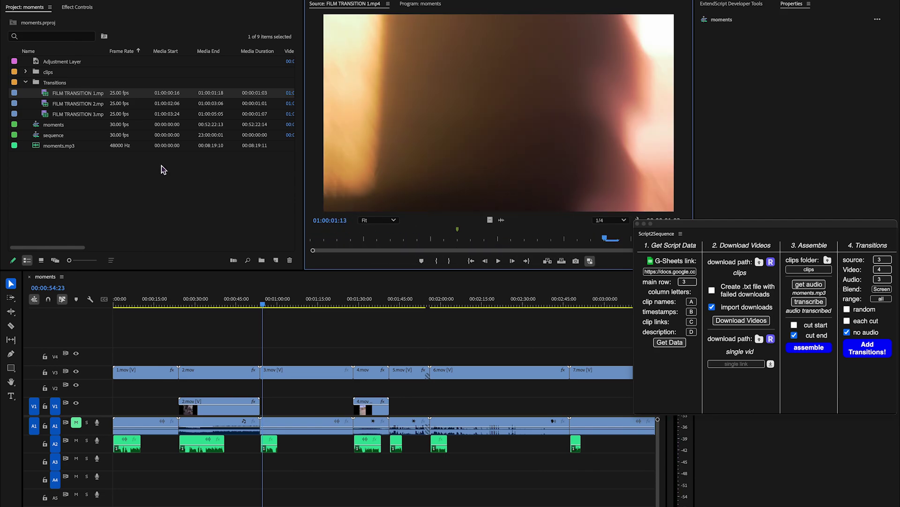
{"action": "double_click", "coordinate": [113, 113]}
{"action": "left_click_drag", "start_coordinate": [388, 237], "coordinate": [568, 236]}
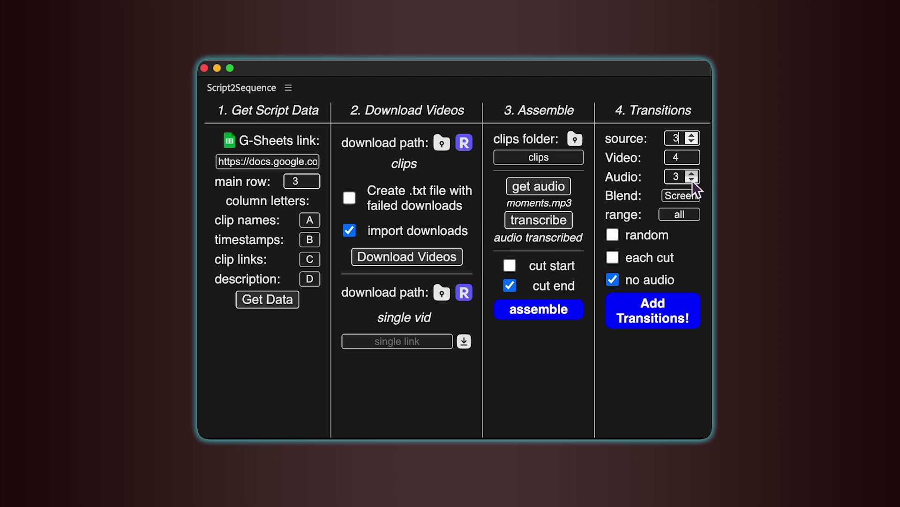
- Keep Screen as the transition blend mode and leave the range set to all cuts
{"action": "left_click", "coordinate": [685, 196]}
{"action": "left_click", "coordinate": [678, 215]}
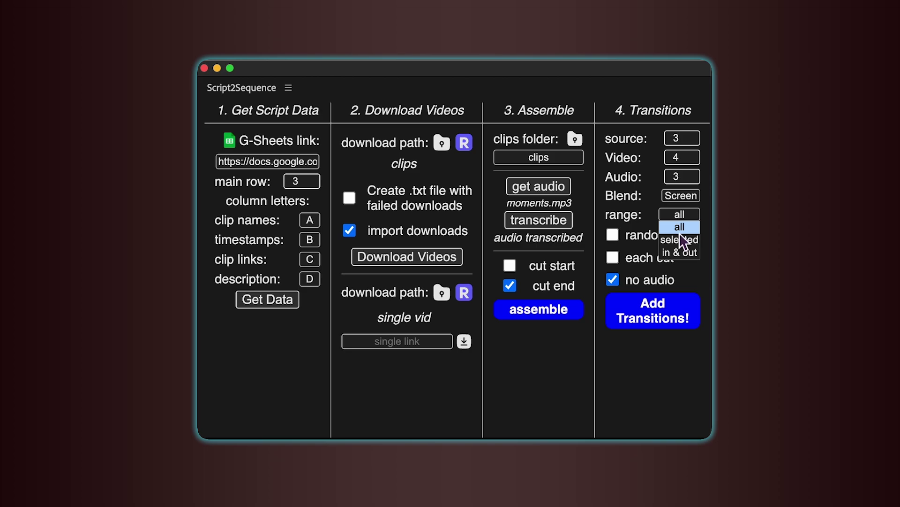
{"action": "left_click", "coordinate": [675, 229]}
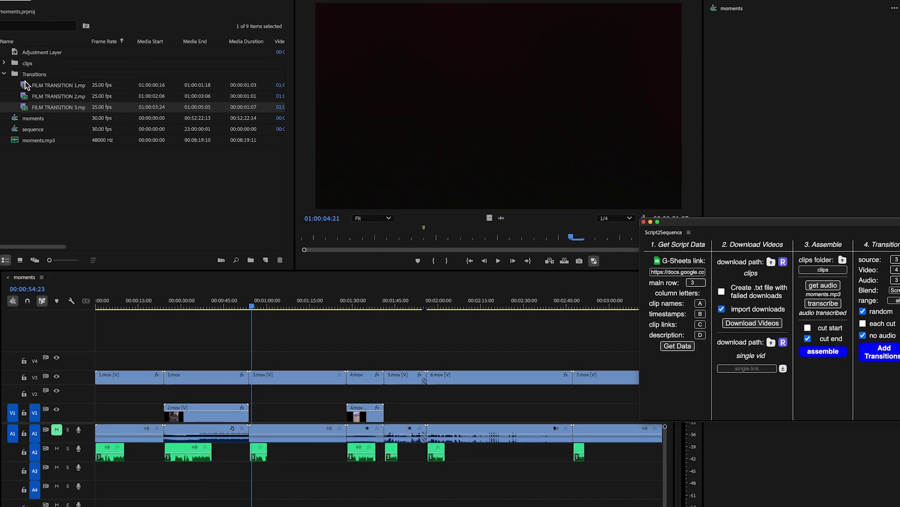
- Add film transitions from the Transitions bin at every cut on V4, then preview those into 3.mov and 4.mov
{"action": "left_click", "coordinate": [29, 76]}
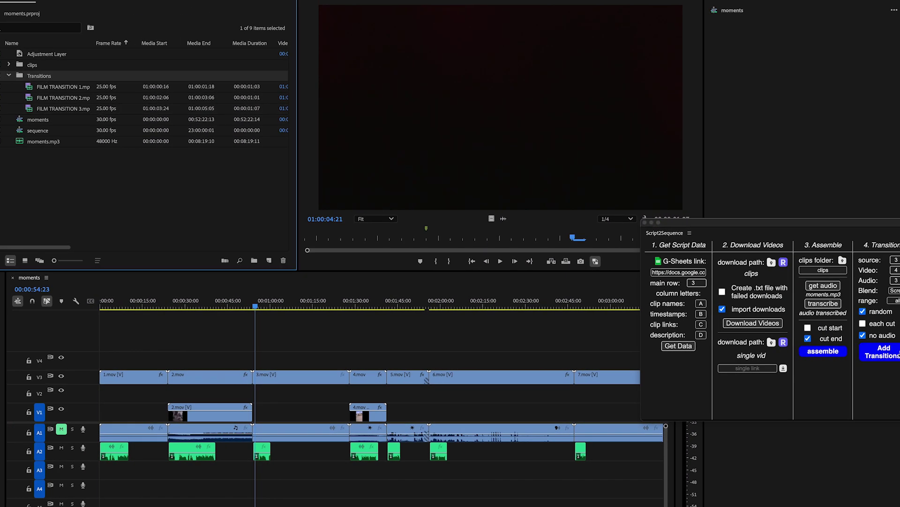
{"action": "left_click", "coordinate": [893, 356]}
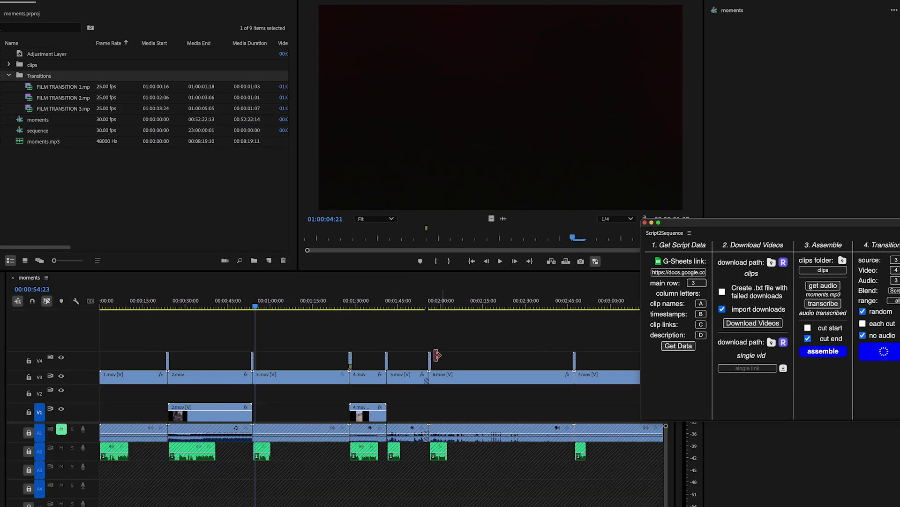
{"action": "scroll", "coordinate": [248, 358], "scroll_direction": "up", "scroll_amount": 3}
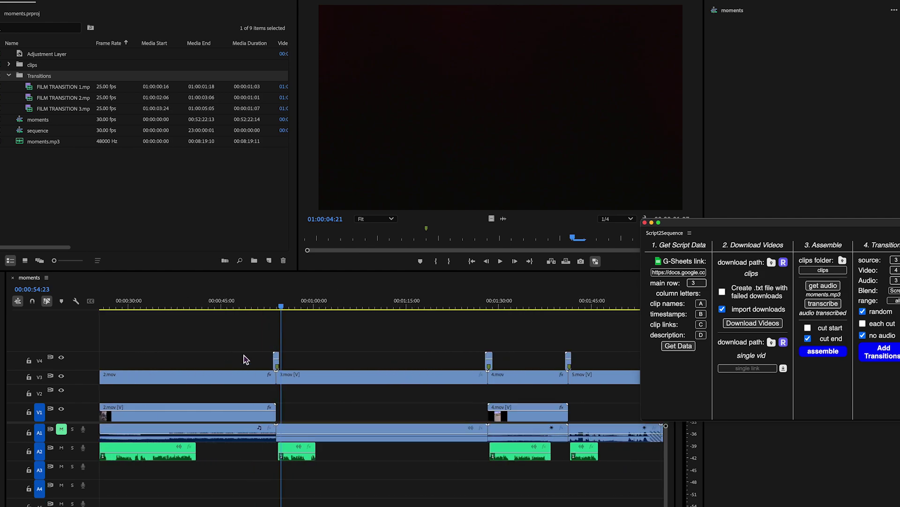
{"action": "left_click_drag", "start_coordinate": [272, 306], "coordinate": [320, 305]}
{"action": "left_click_drag", "start_coordinate": [558, 304], "coordinate": [569, 304]}
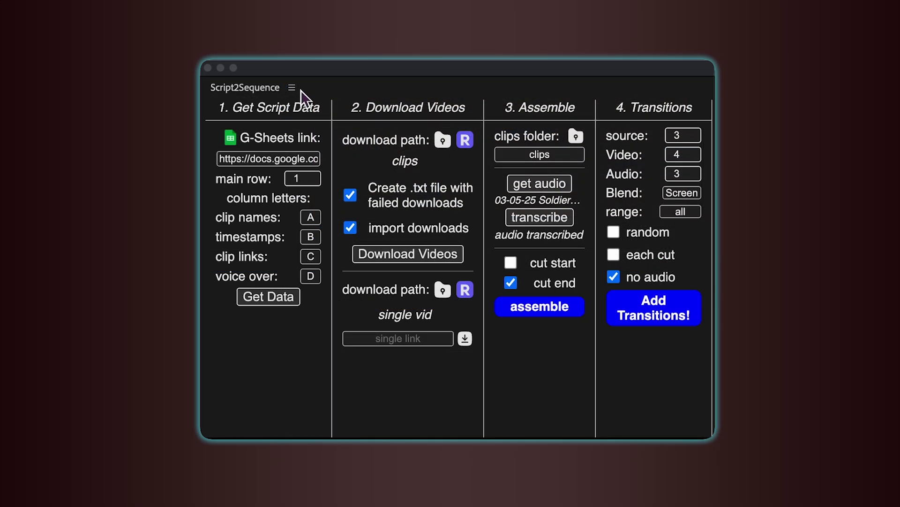
- Open Contact Support from the Support submenu of the Script2Sequence panel menu
{"action": "left_click", "coordinate": [291, 88]}
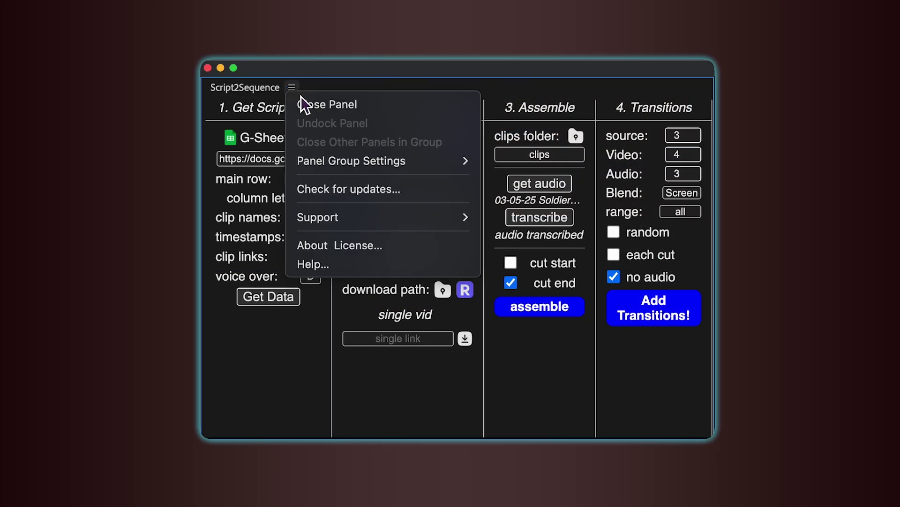
{"action": "mouse_move", "coordinate": [343, 223]}
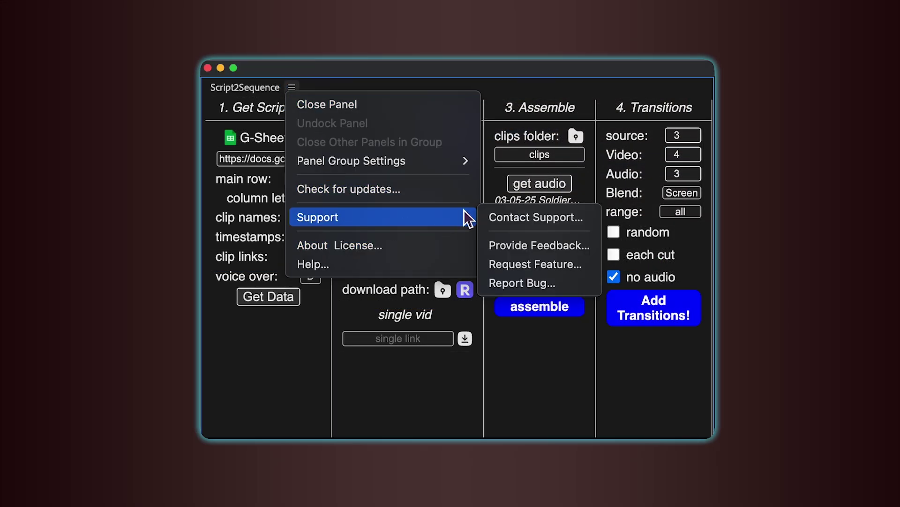
{"action": "left_click", "coordinate": [507, 216]}
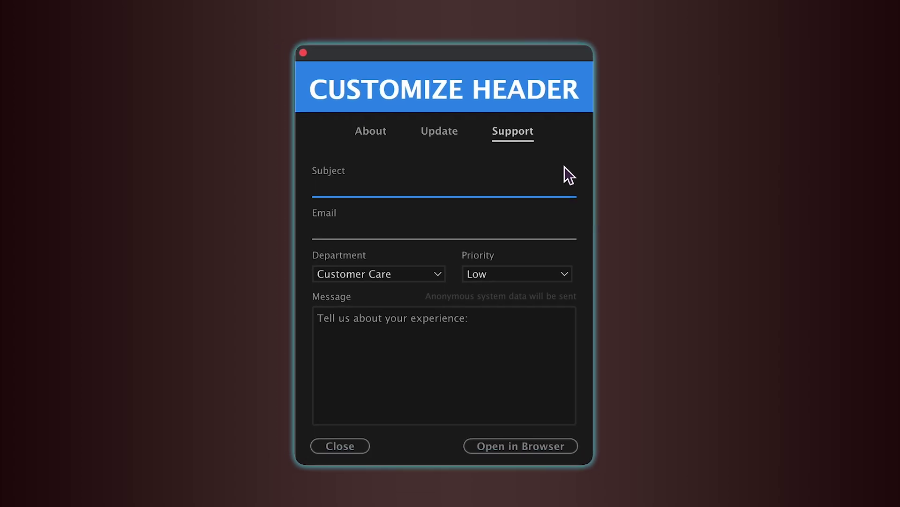